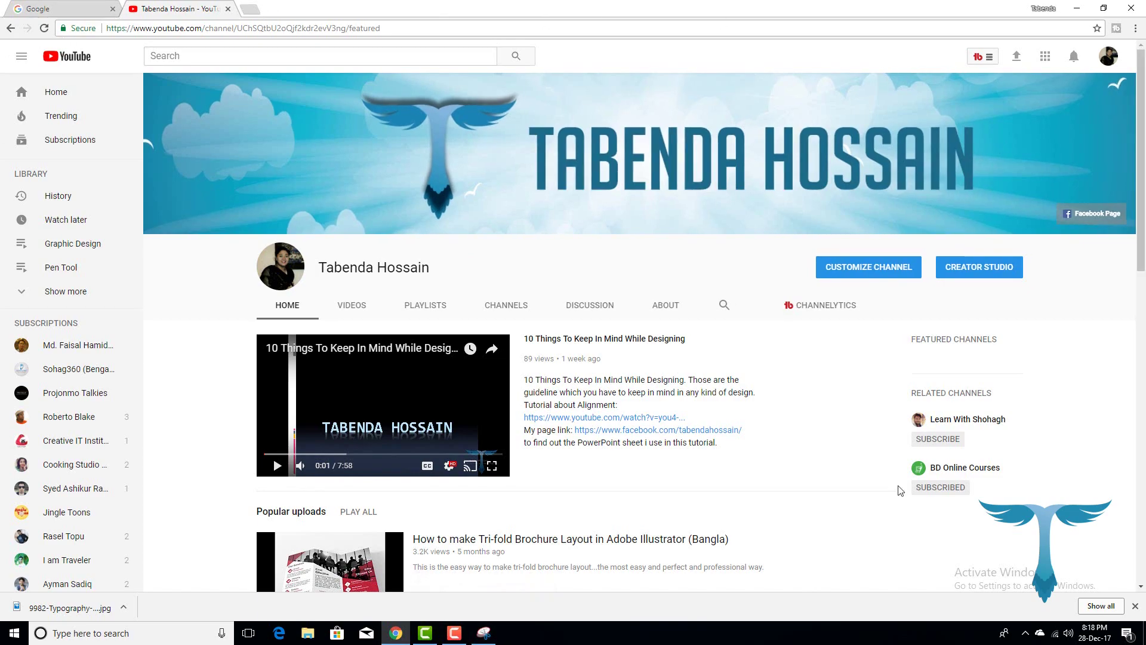
pyautogui.click(484, 639)
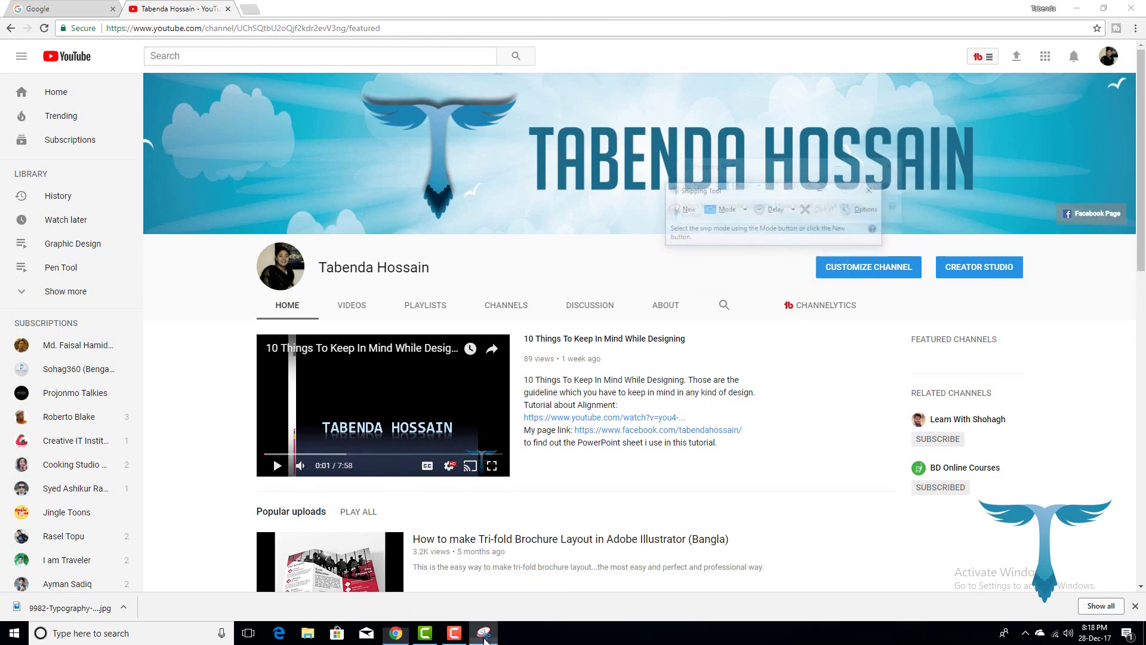
pyautogui.click(742, 155)
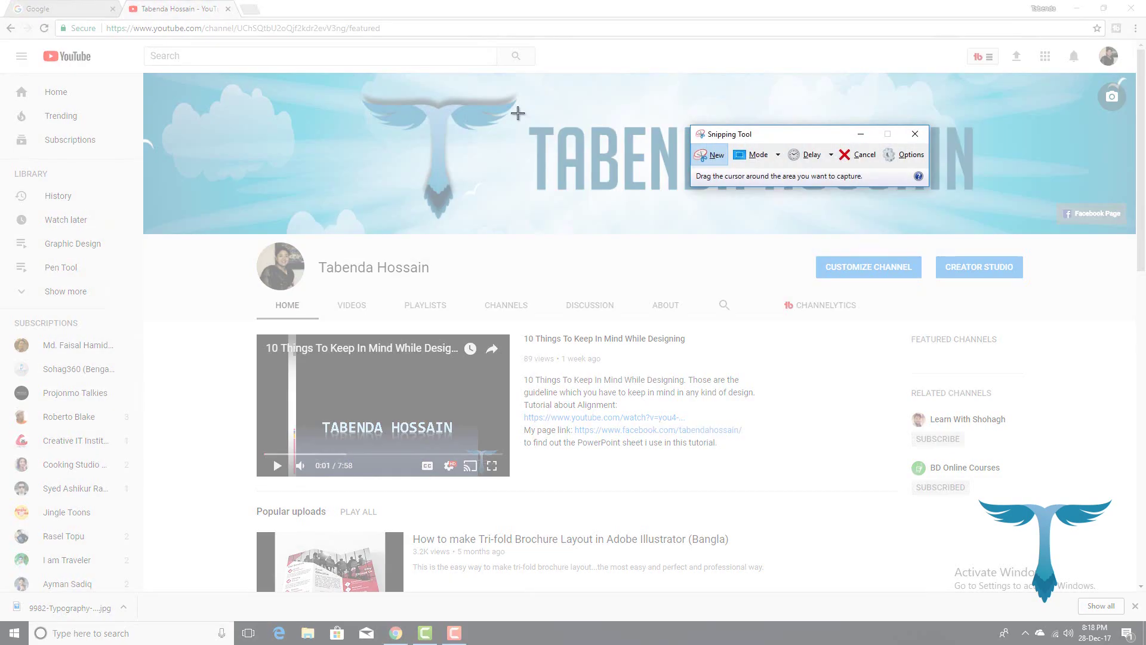
pyautogui.moveTo(510, 116); pyautogui.dragTo(987, 212)
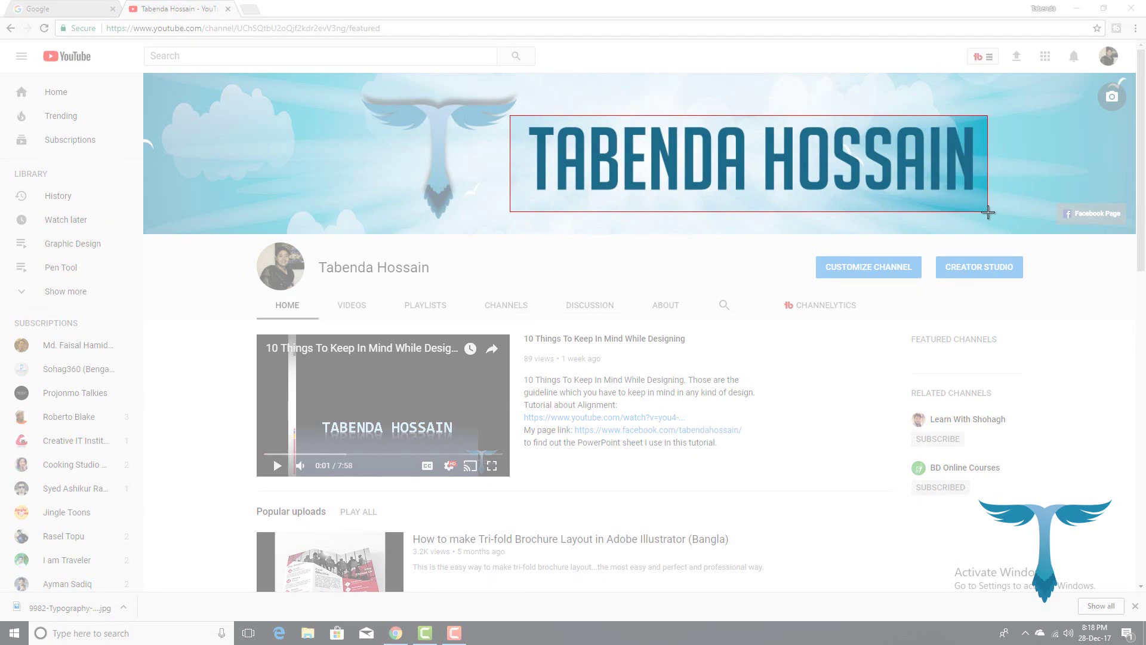
pyautogui.moveTo(987, 212); pyautogui.dragTo(987, 213)
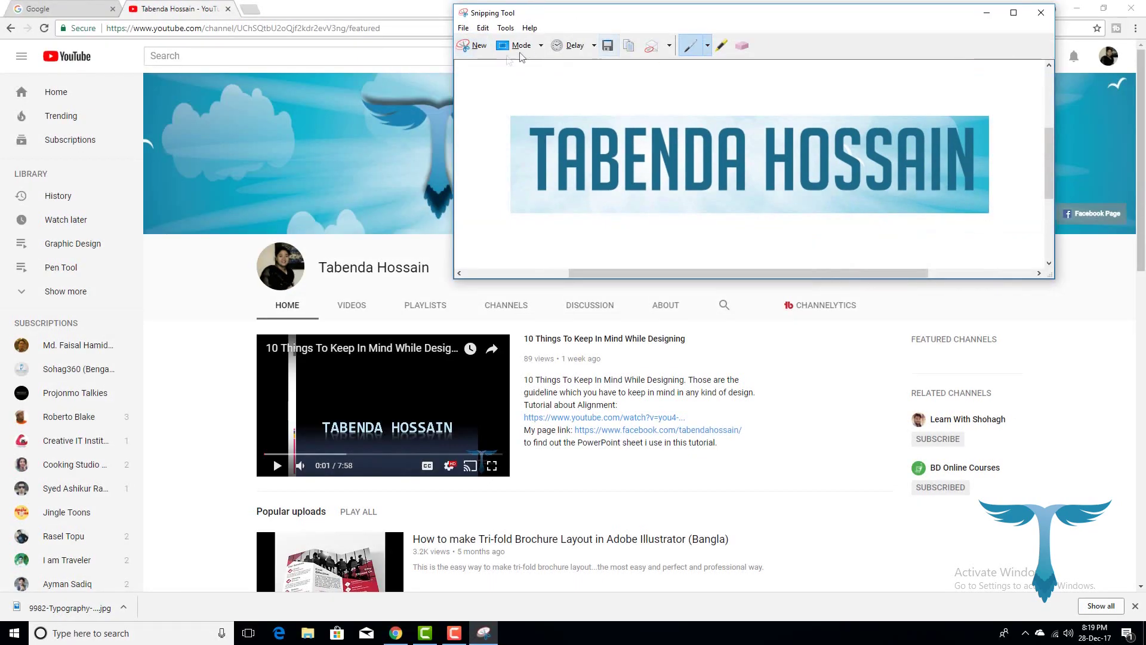
pyautogui.click(607, 46)
pyautogui.click(926, 336)
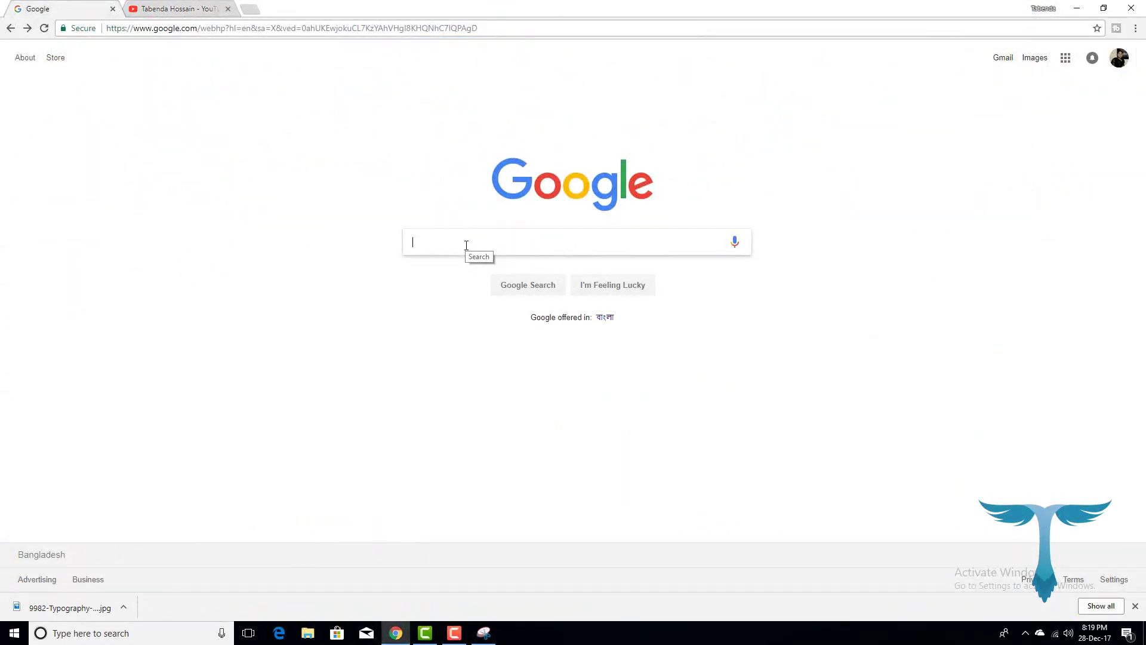
# - Search Google for 'font identifier'
pyautogui.click(467, 245)
pyautogui.write('font')
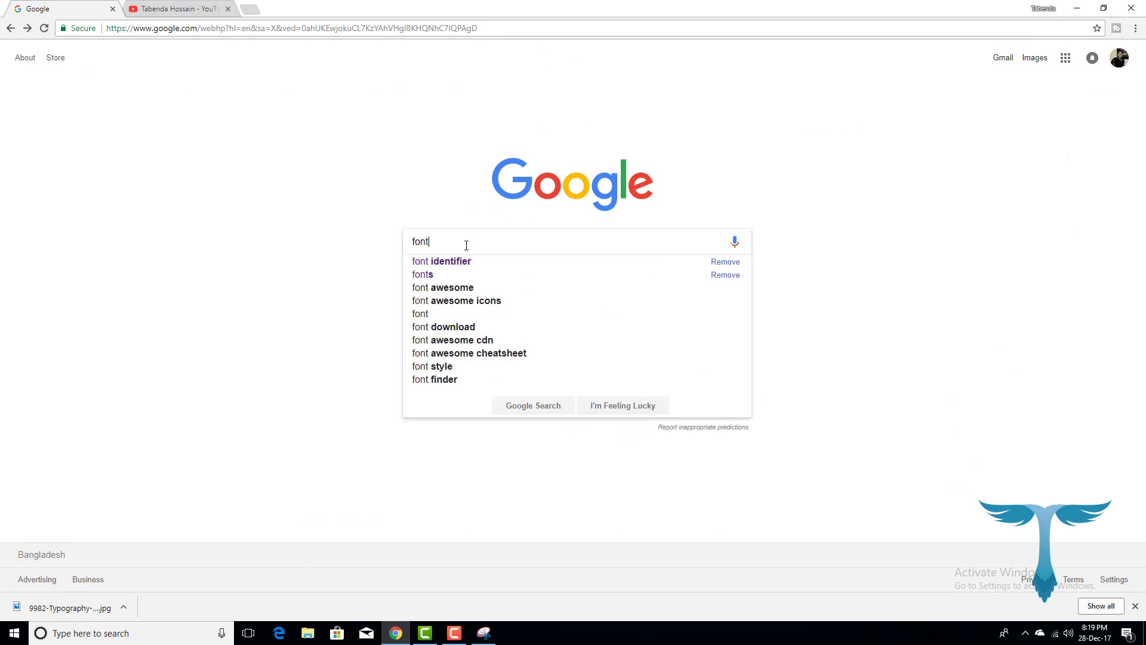
pyautogui.click(493, 265)
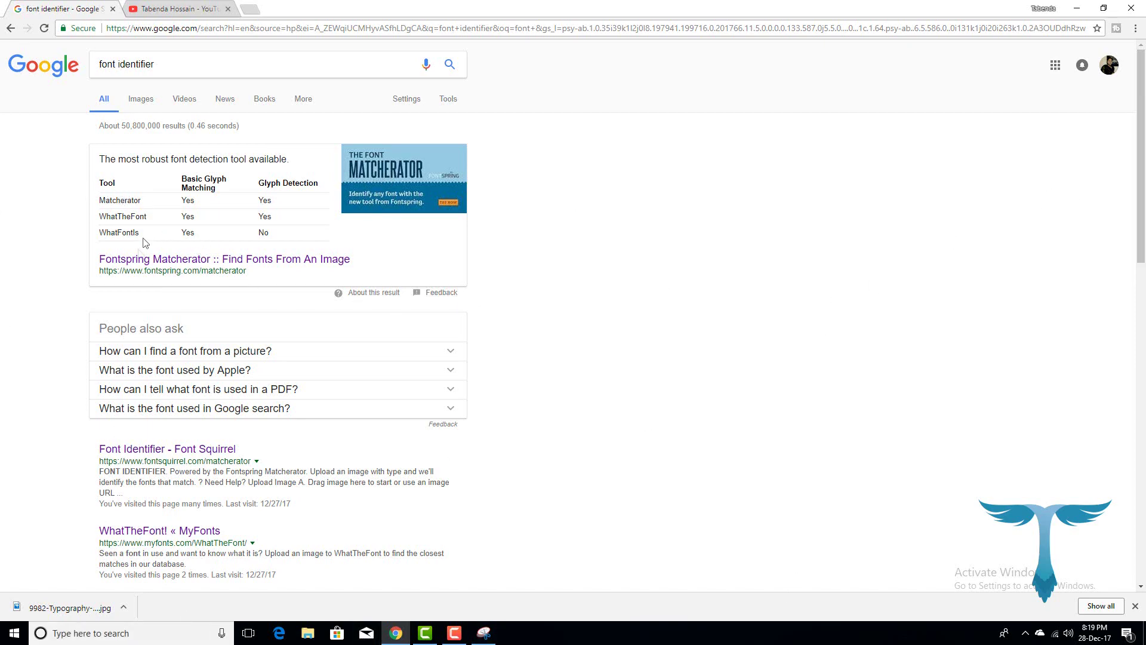
# - Open the Fontspring Matcherator and Font Squirrel identifier results in new tabs, viewing Matcherator
pyautogui.rightClick(227, 261)
pyautogui.click(238, 266)
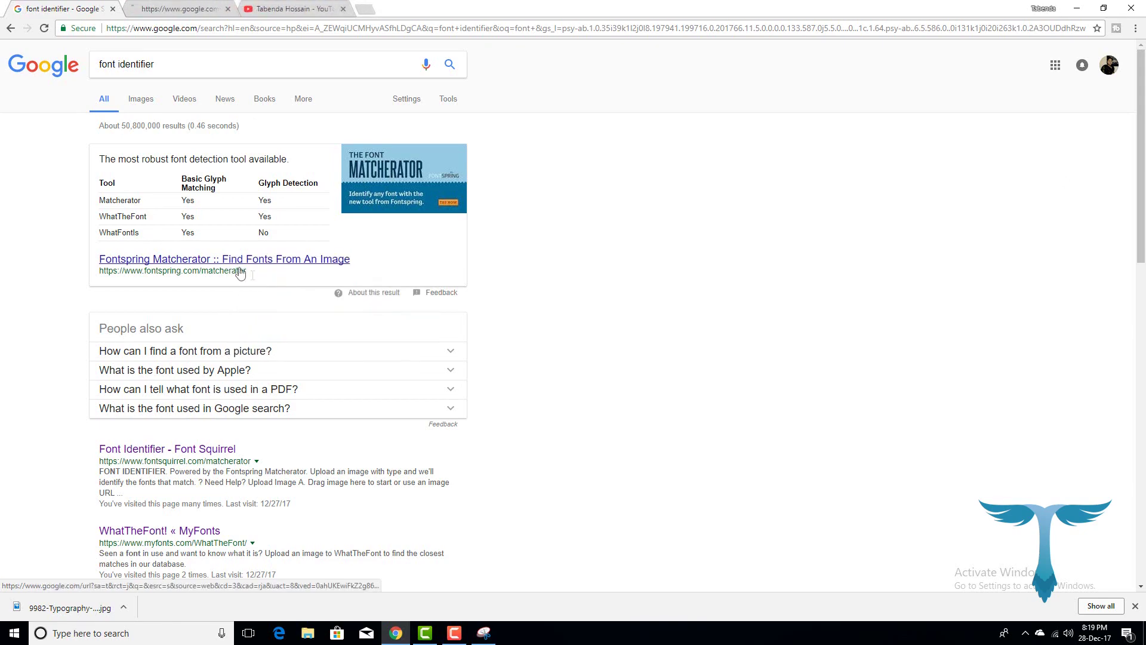
pyautogui.rightClick(176, 459)
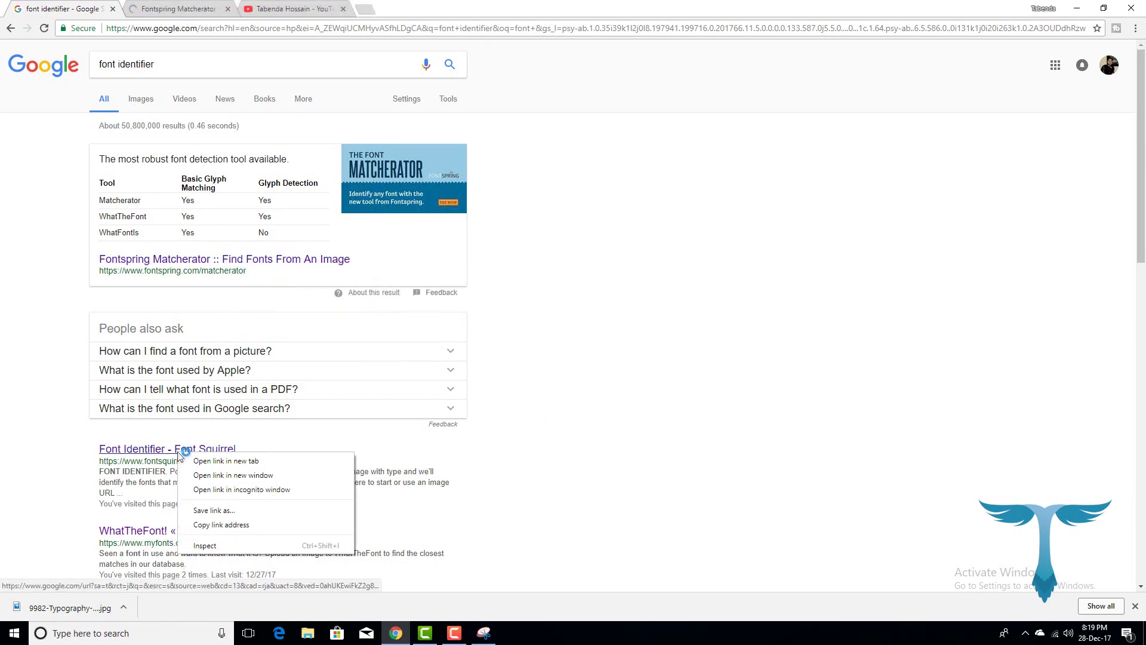
pyautogui.click(262, 470)
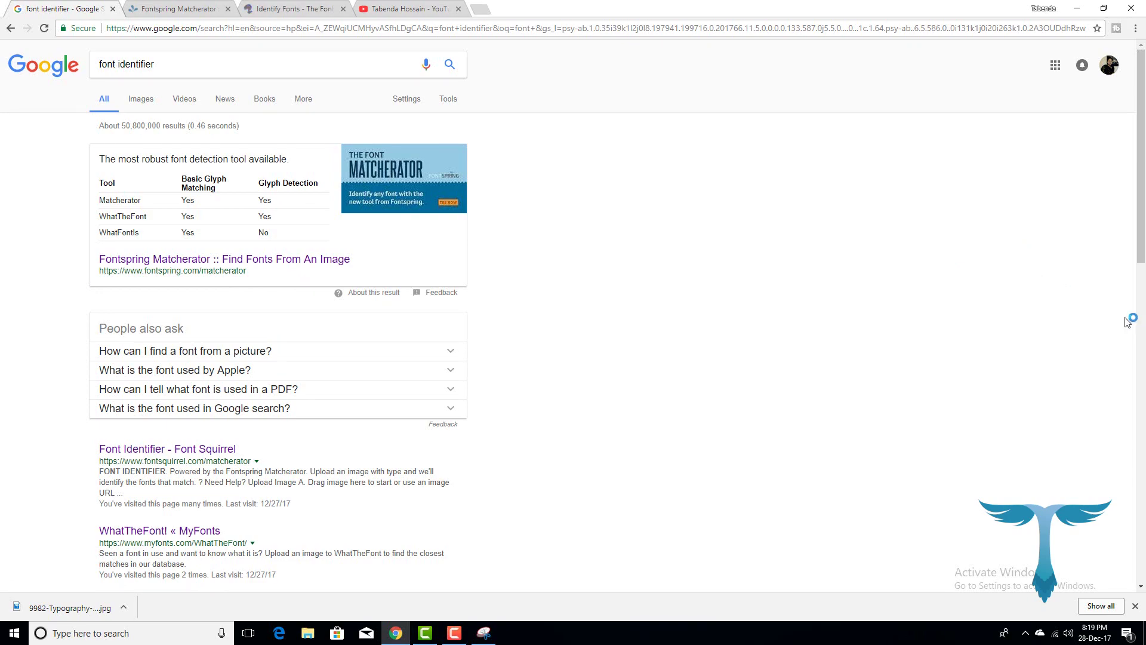
pyautogui.click(152, 10)
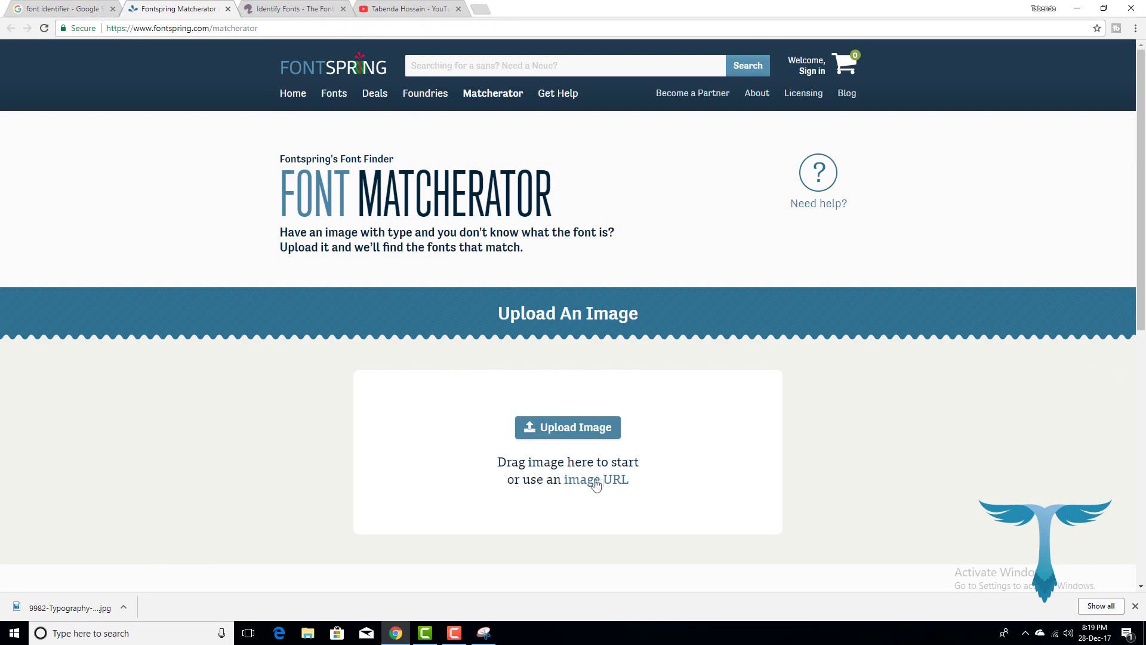
# - Upload Capture.PNG to Fontspring Matcherator and run Matcherate It! on the lettering
pyautogui.click(576, 428)
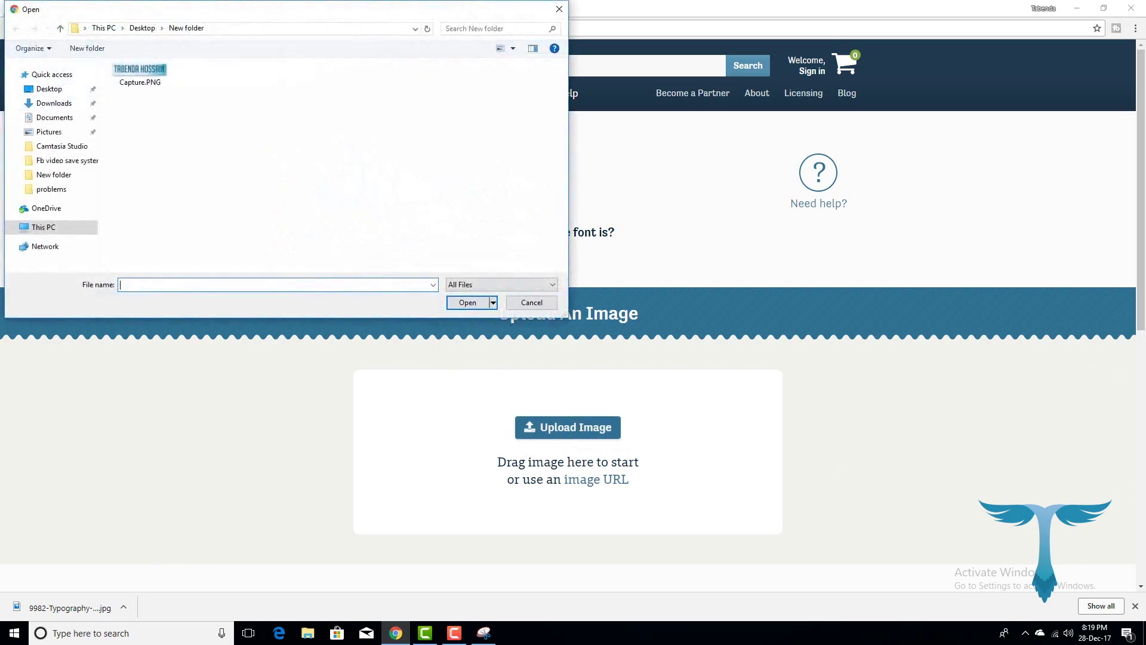
pyautogui.click(152, 72)
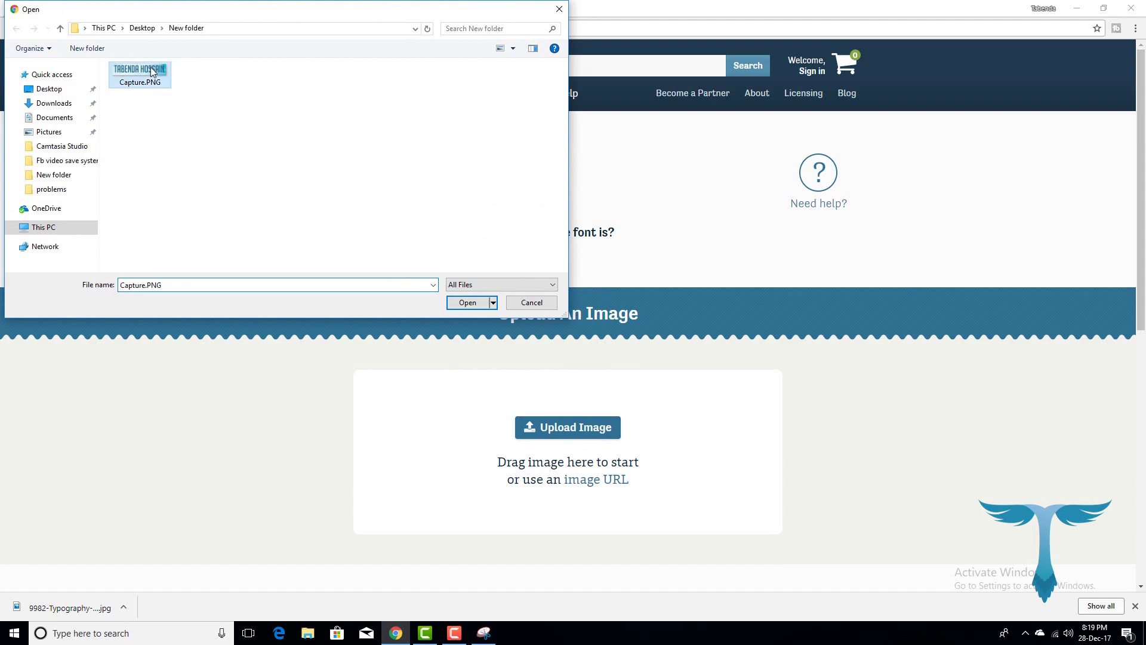
pyautogui.click(456, 303)
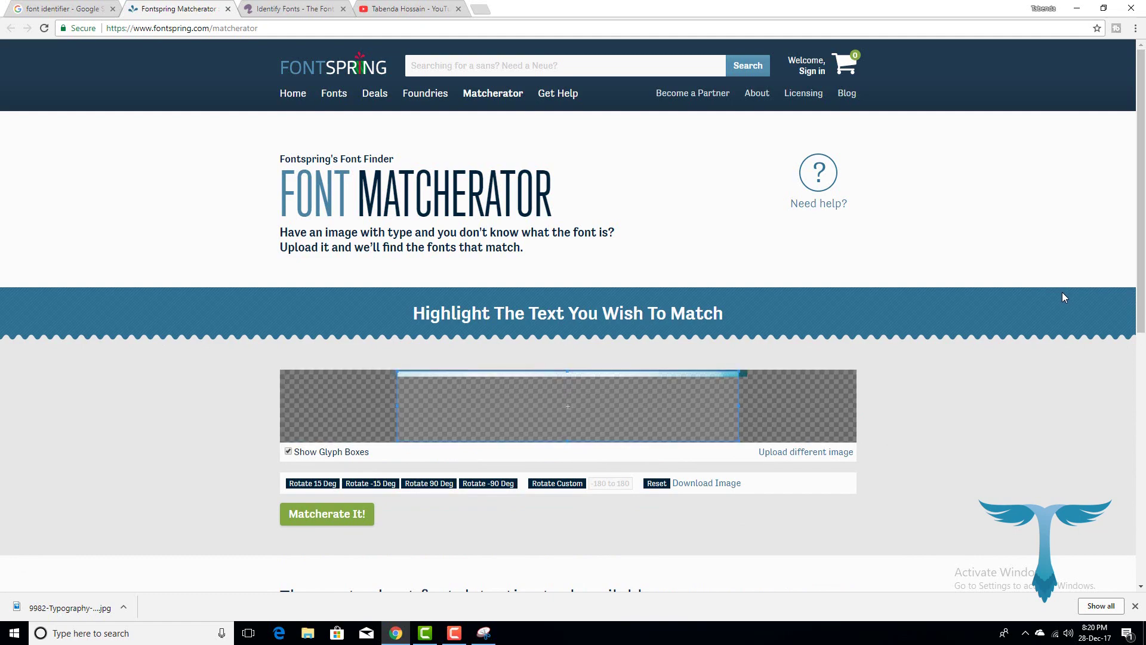
pyautogui.scroll(-1, 1061, 292)
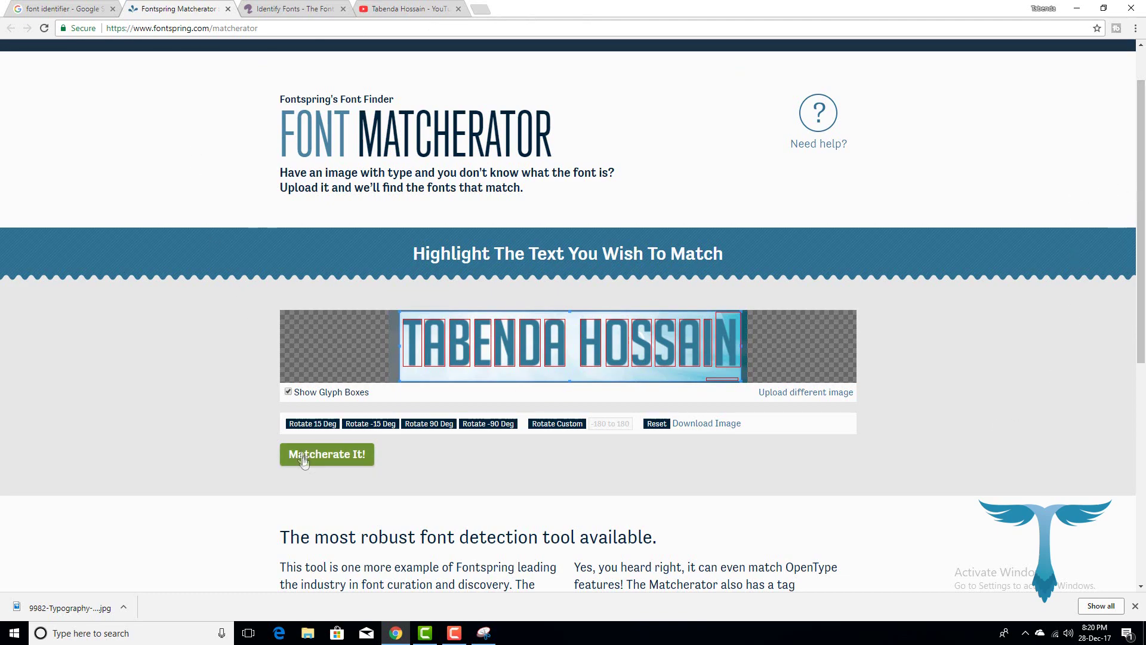
pyautogui.click(340, 457)
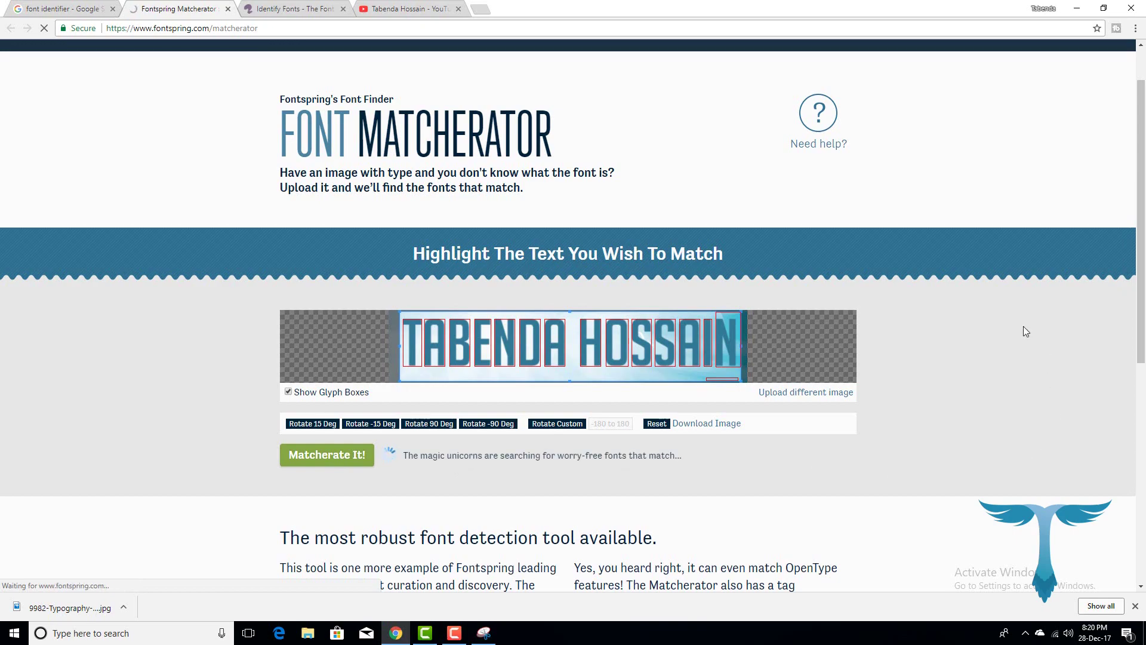
# - Browse the Matcherator results, such as Proteina, then switch to the Font Squirrel Identify Fonts tab
pyautogui.scroll(-3, 943, 341)
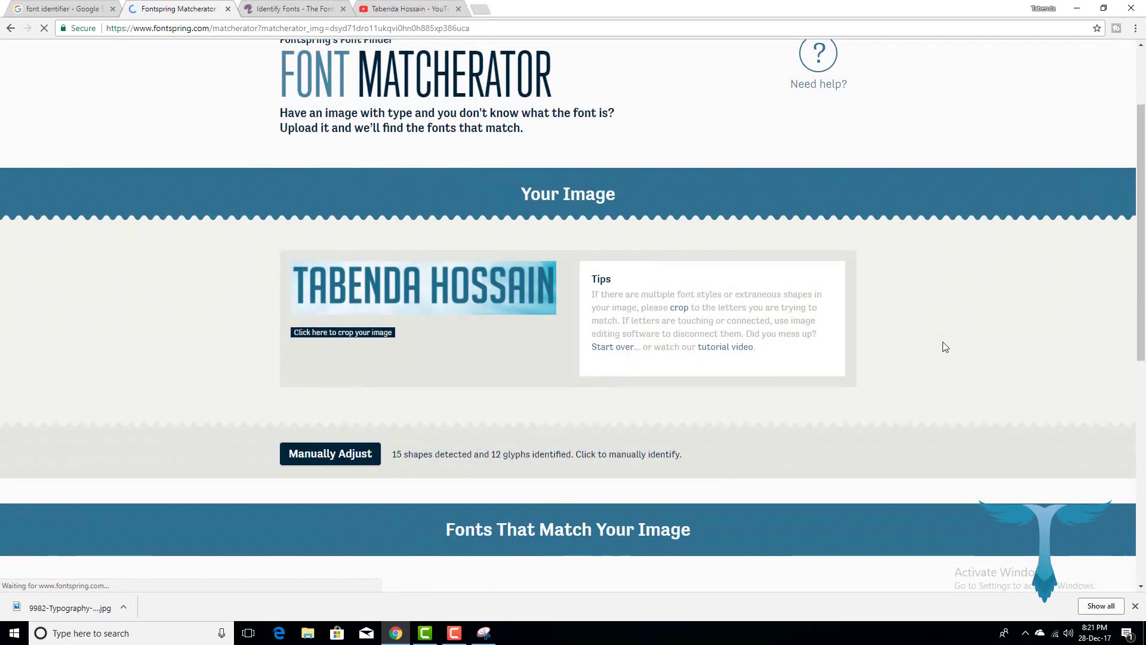
pyautogui.scroll(-5, 941, 347)
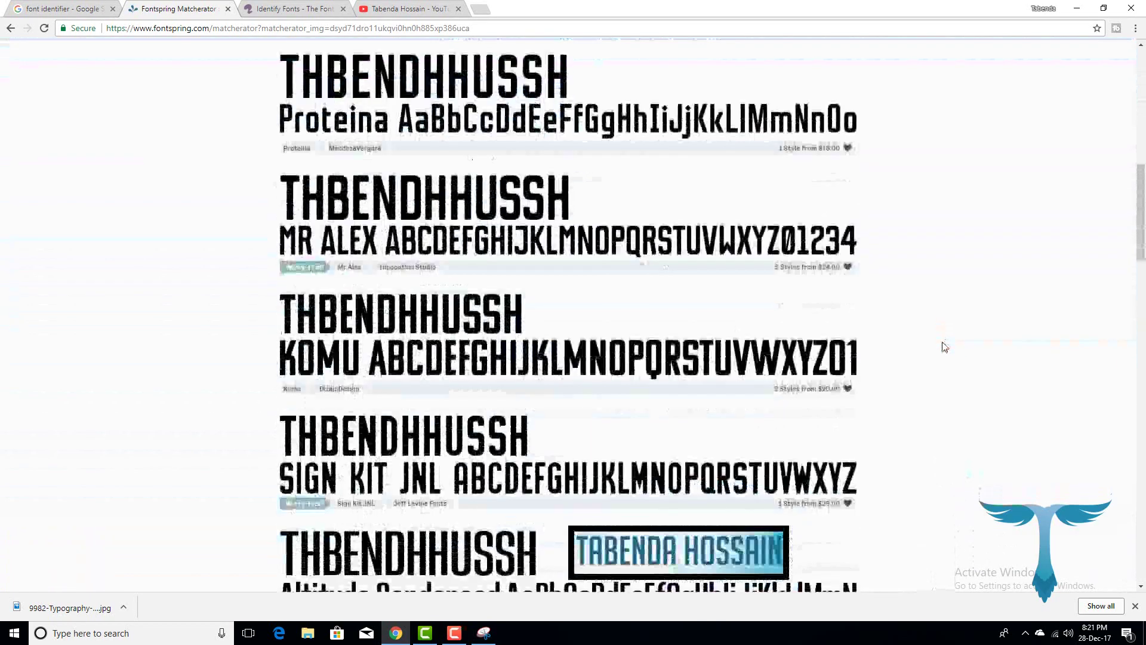
pyautogui.scroll(-2, 460, 209)
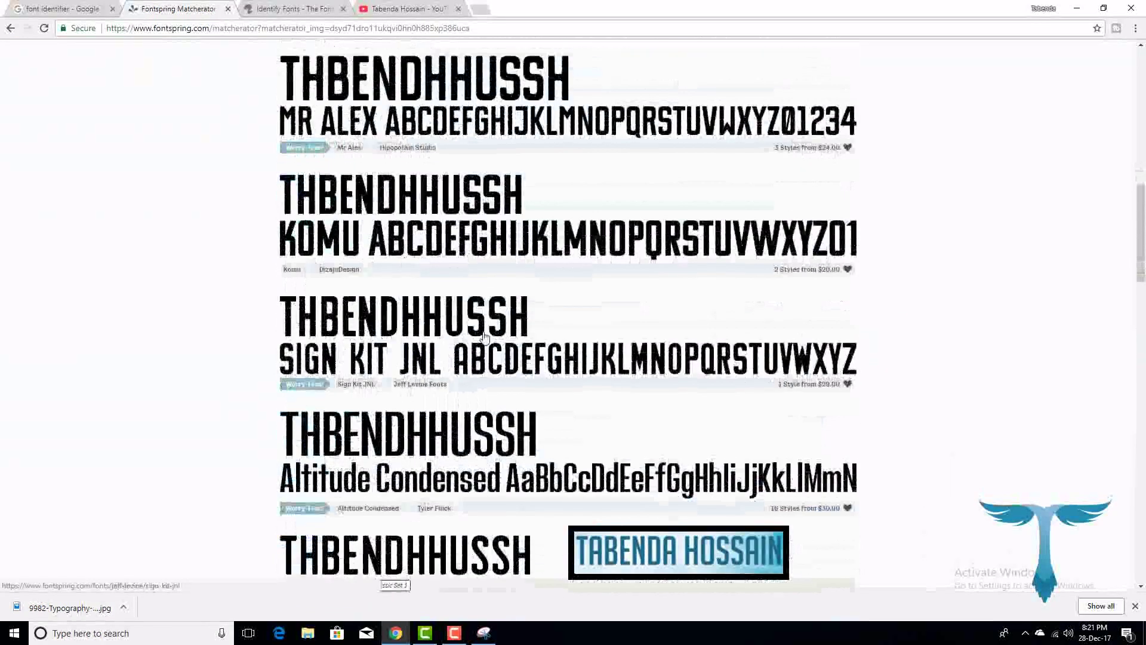
pyautogui.scroll(-2, 485, 334)
pyautogui.scroll(-6, 485, 335)
pyautogui.scroll(8, 625, 214)
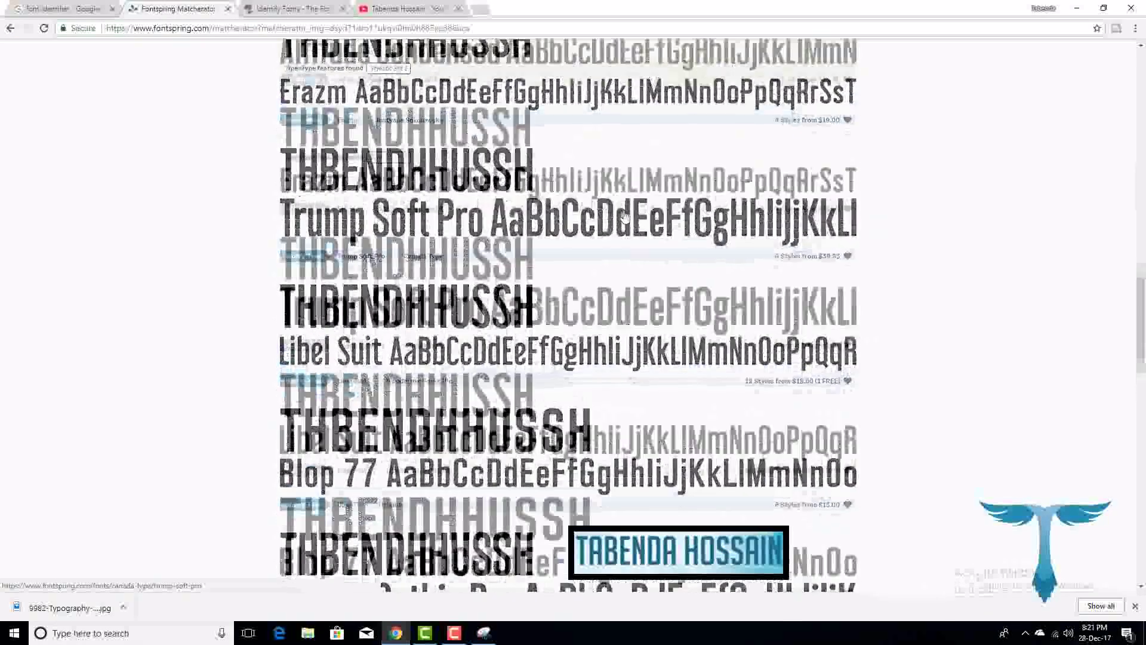
pyautogui.scroll(15, 624, 215)
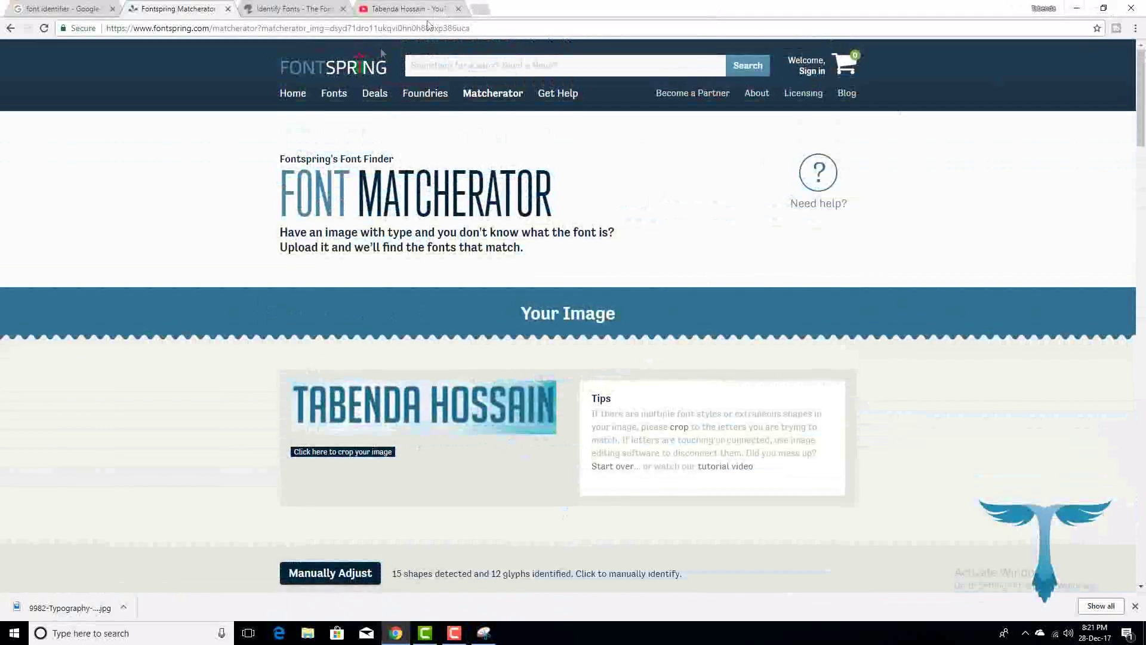
pyautogui.click(264, 8)
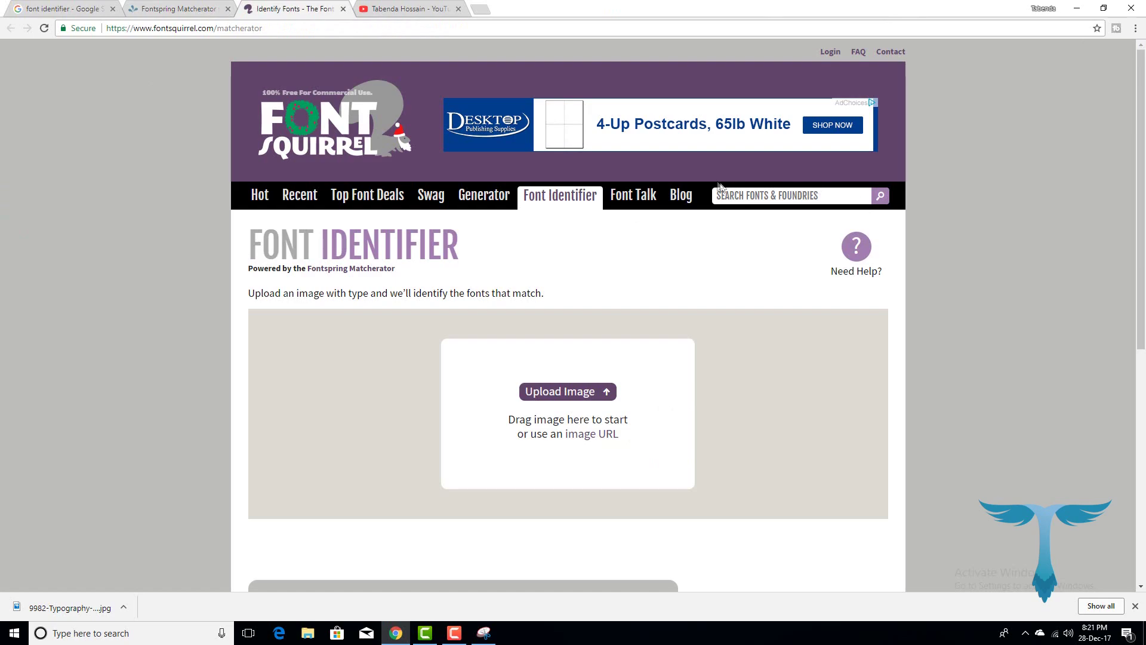
pyautogui.click(537, 390)
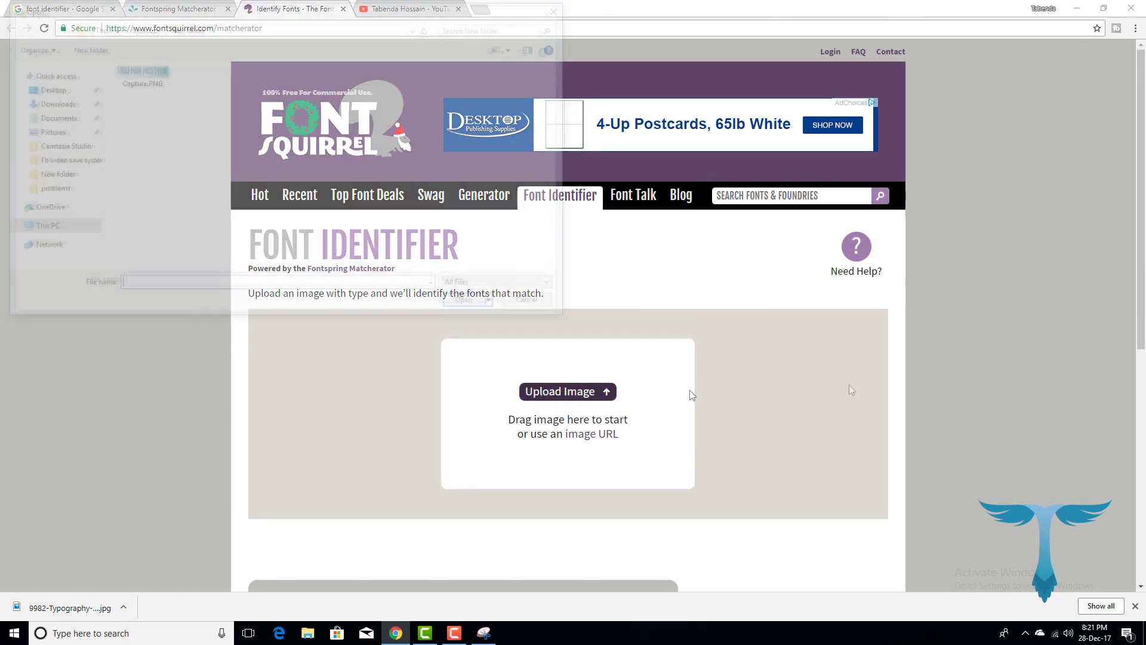
pyautogui.click(126, 70)
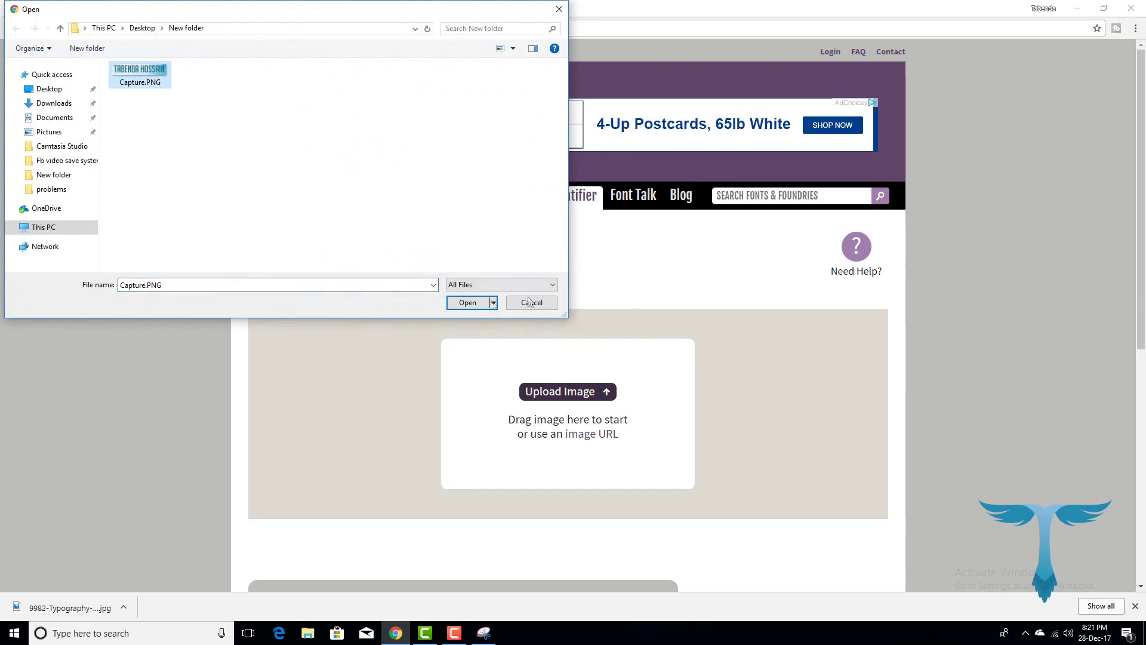
pyautogui.click(467, 303)
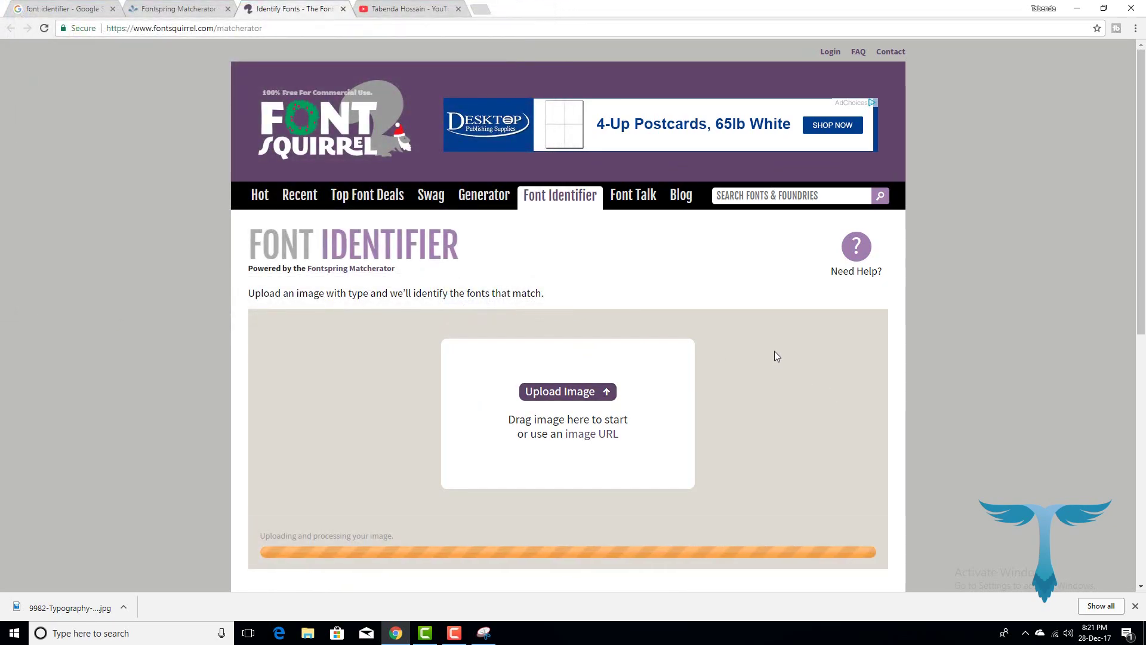
pyautogui.scroll(-2, 775, 349)
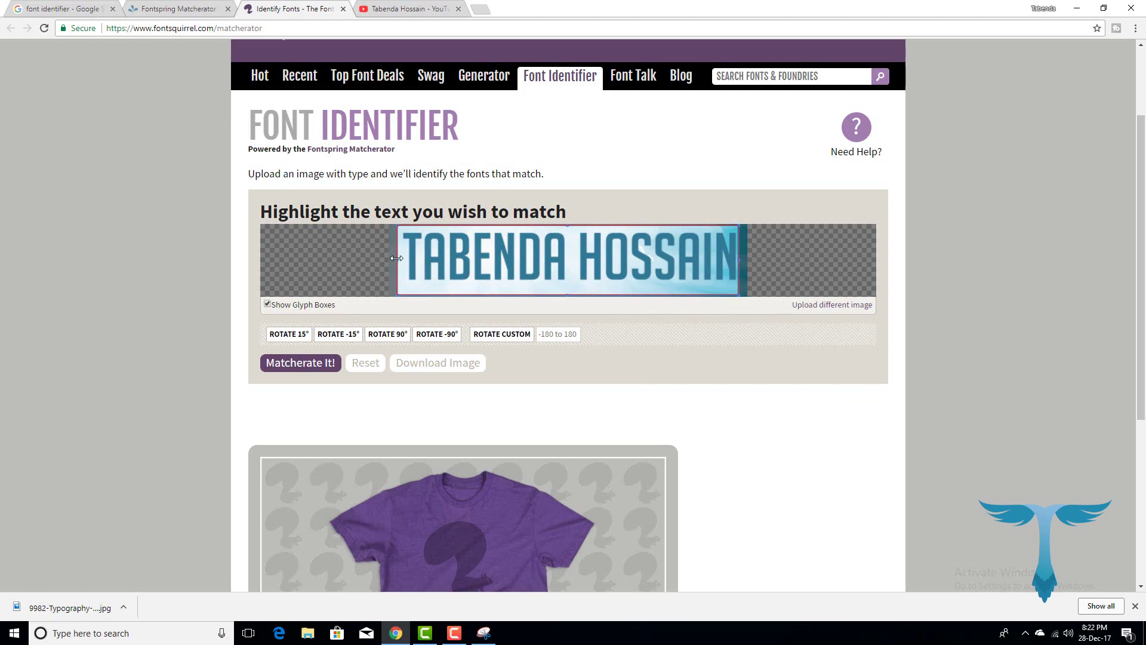
pyautogui.moveTo(397, 258); pyautogui.dragTo(573, 274)
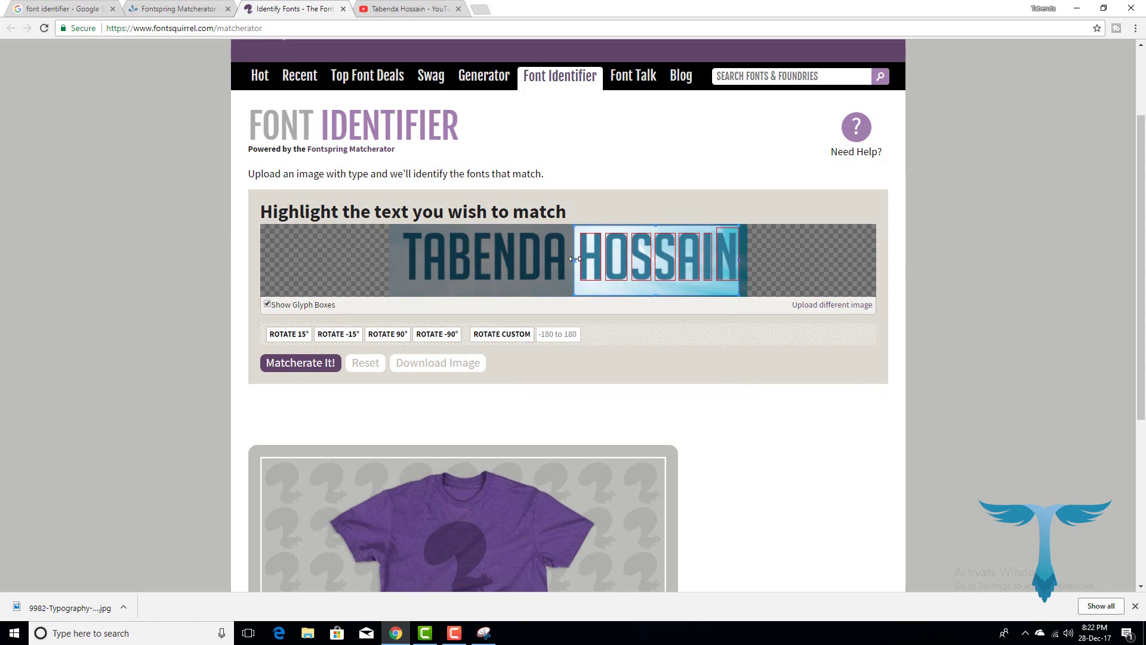
pyautogui.moveTo(575, 258); pyautogui.dragTo(398, 257)
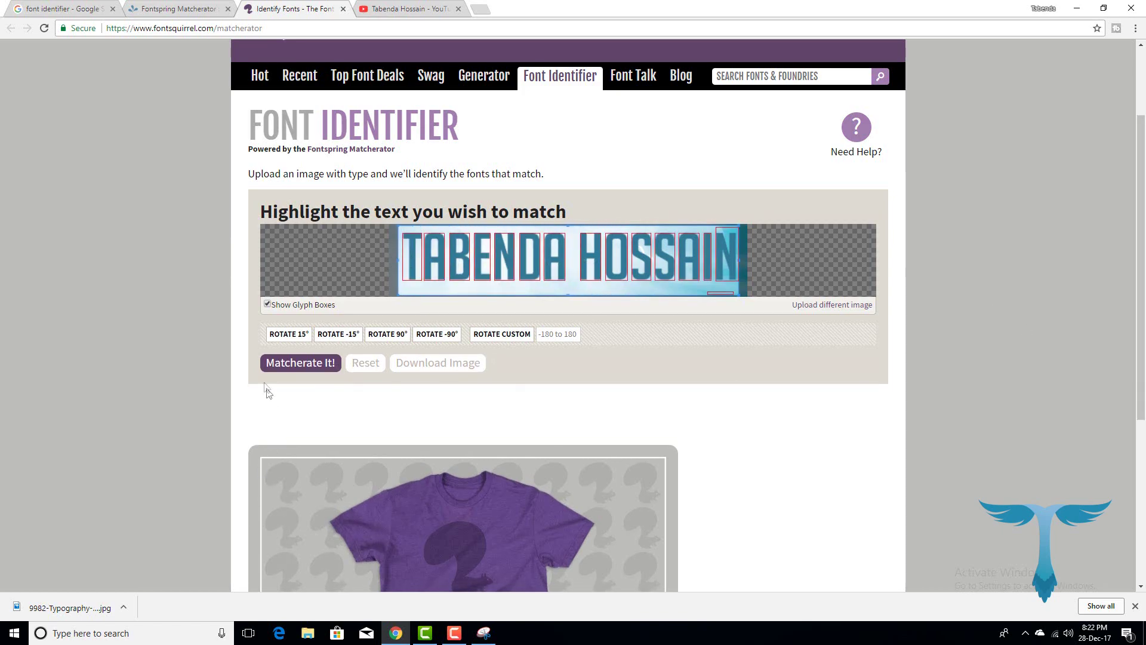
pyautogui.click(302, 367)
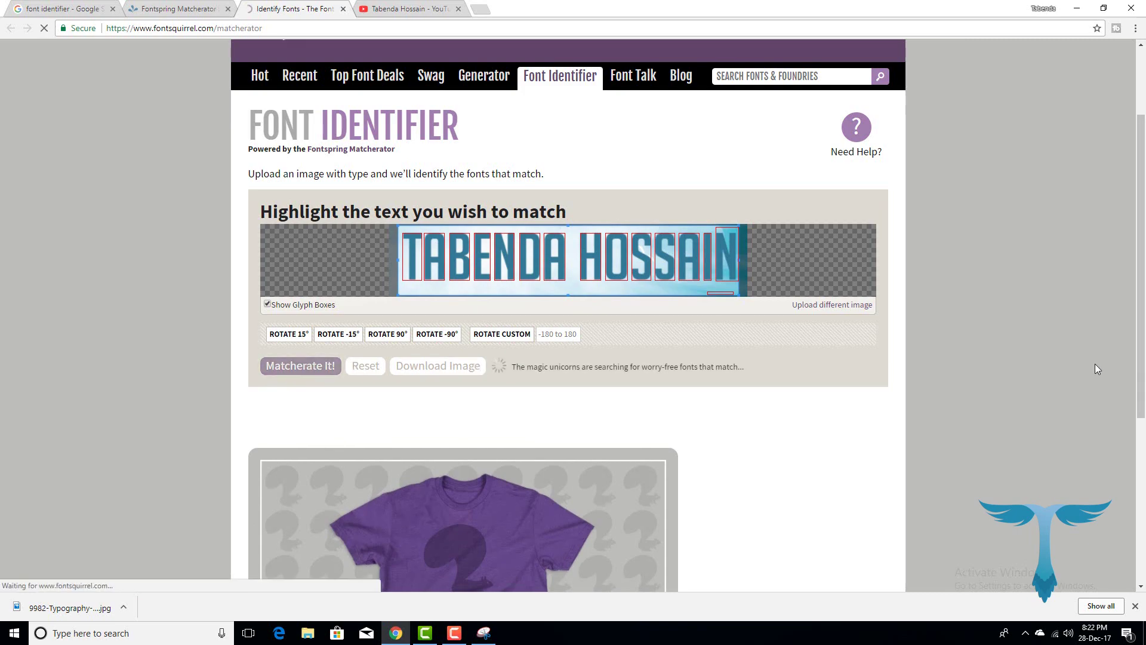
# - Review the matching fonts and open BigNoodleTitling Regular's free Fontzillion page
pyautogui.scroll(-5, 900, 434)
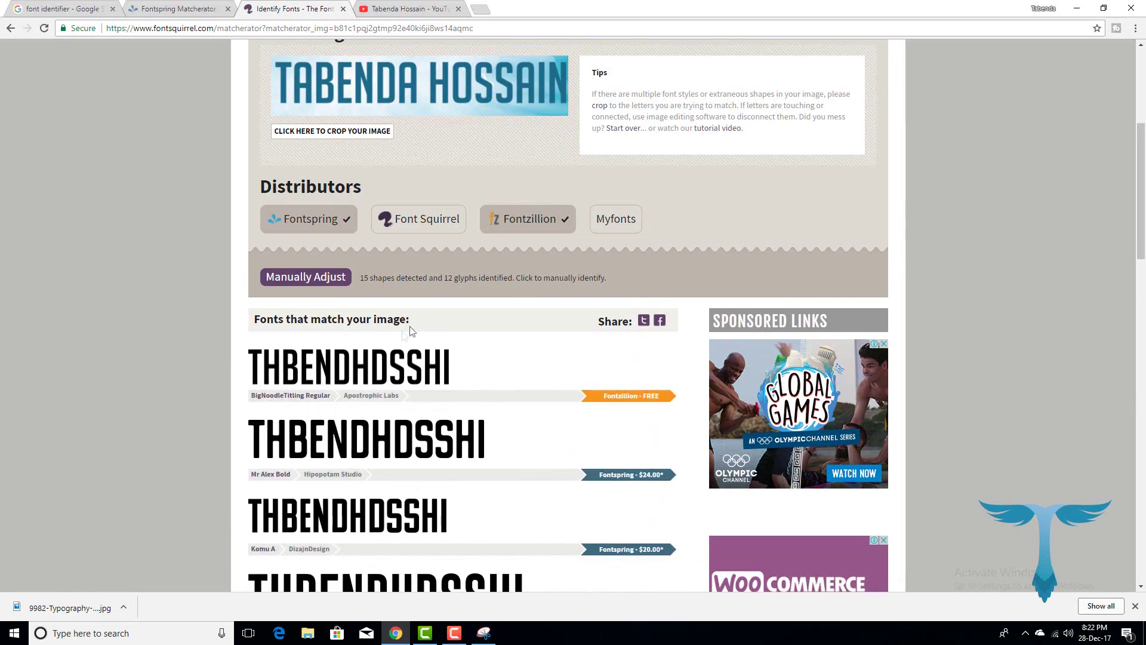
pyautogui.scroll(-3, 351, 413)
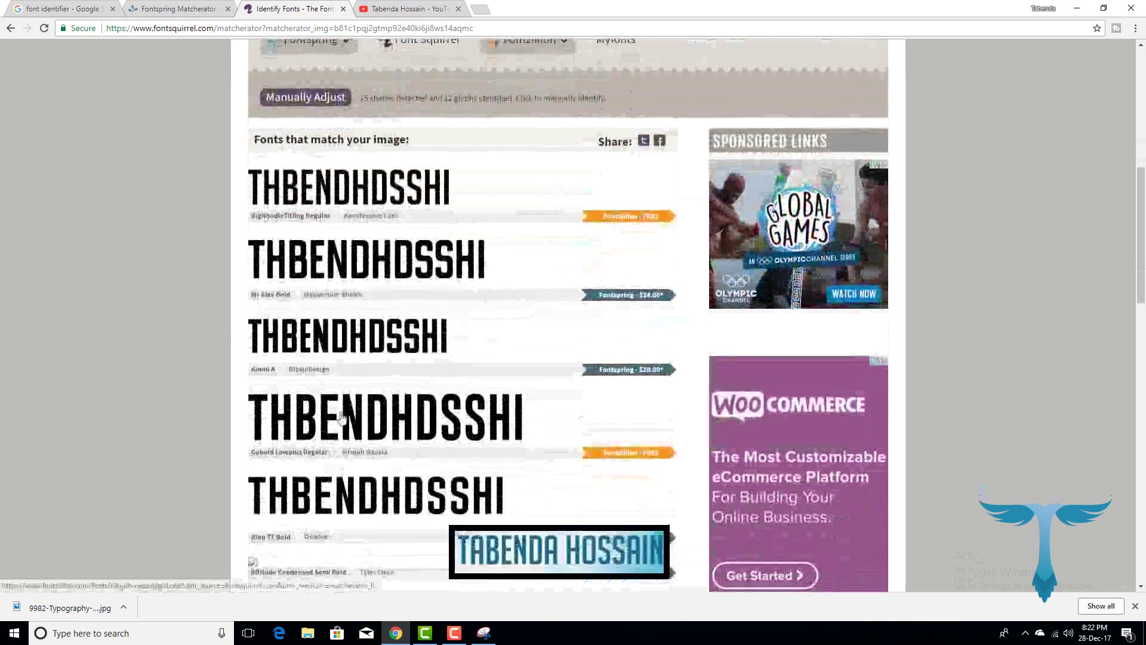
pyautogui.scroll(-4, 586, 450)
pyautogui.scroll(5, 590, 452)
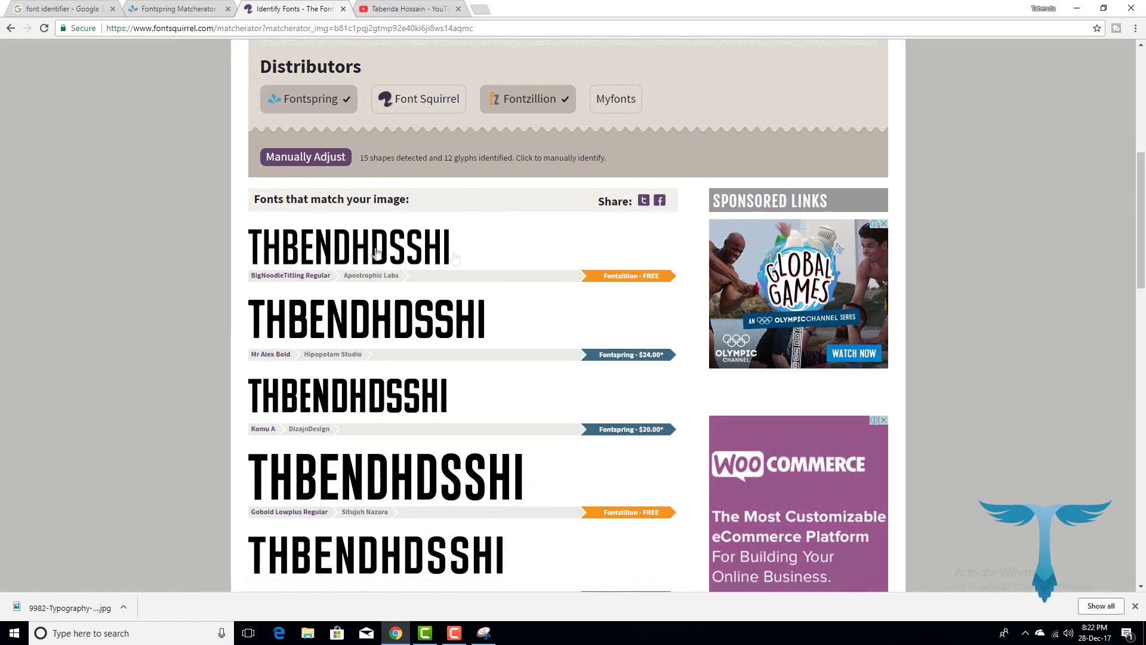
pyautogui.click(633, 277)
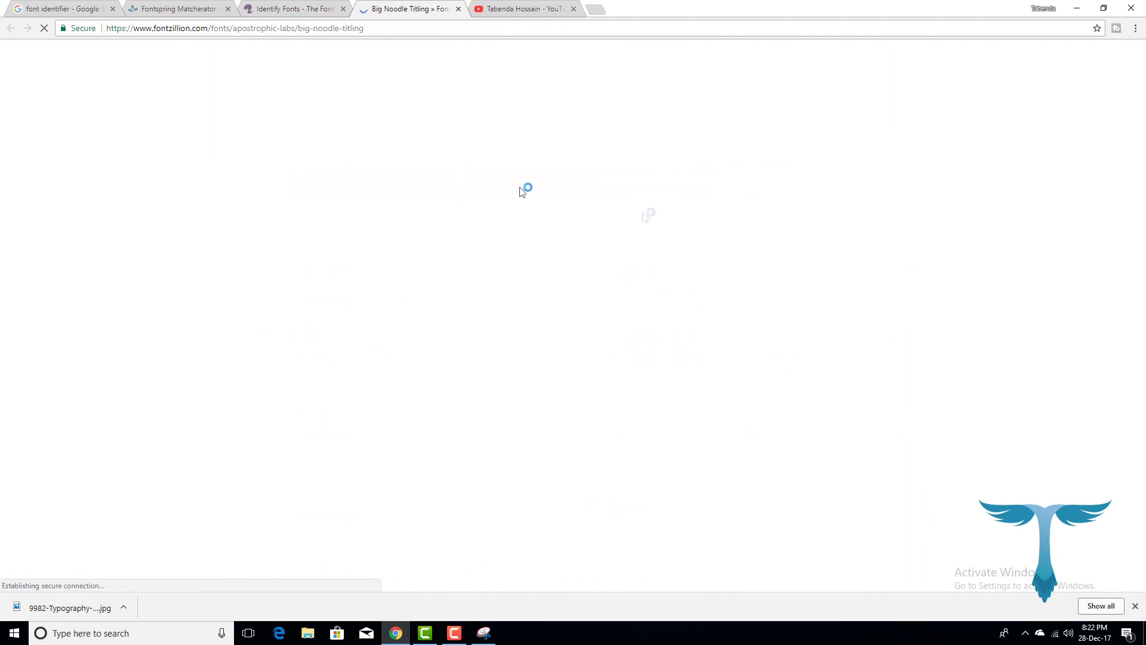